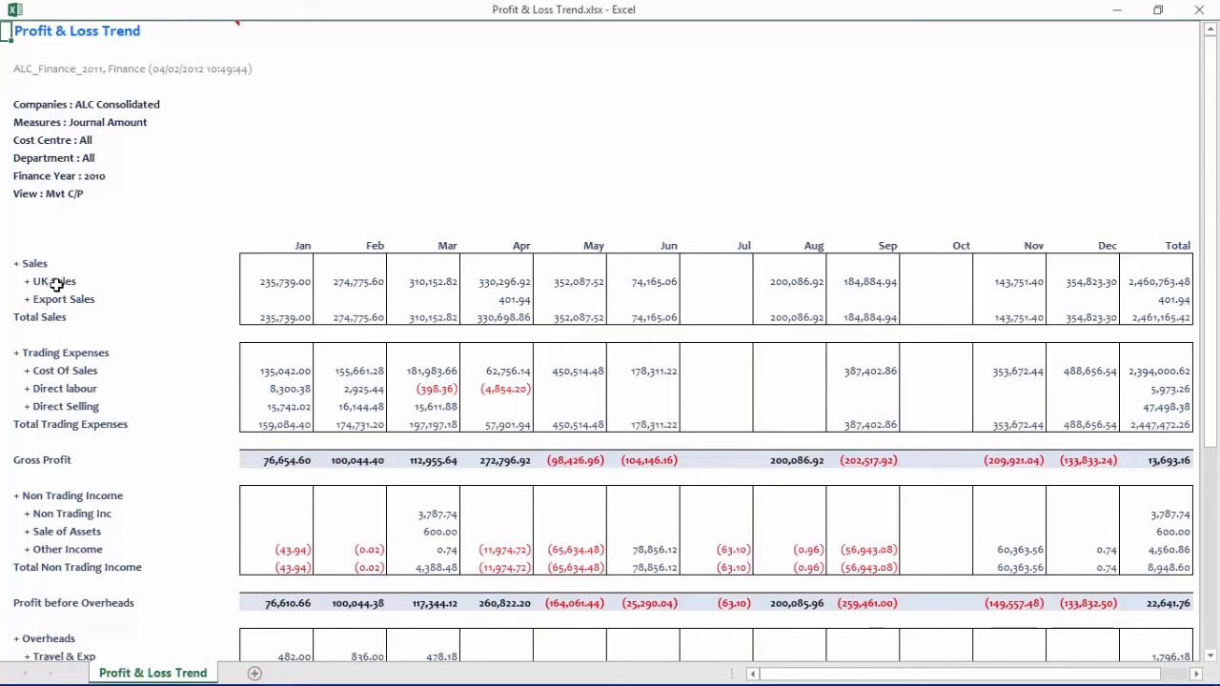
- Open the Analyse By options for UK Sales and enable Cost Centre and Department under Nominal Account as shortcuts
left_click(58, 279)
right_click(57, 279)
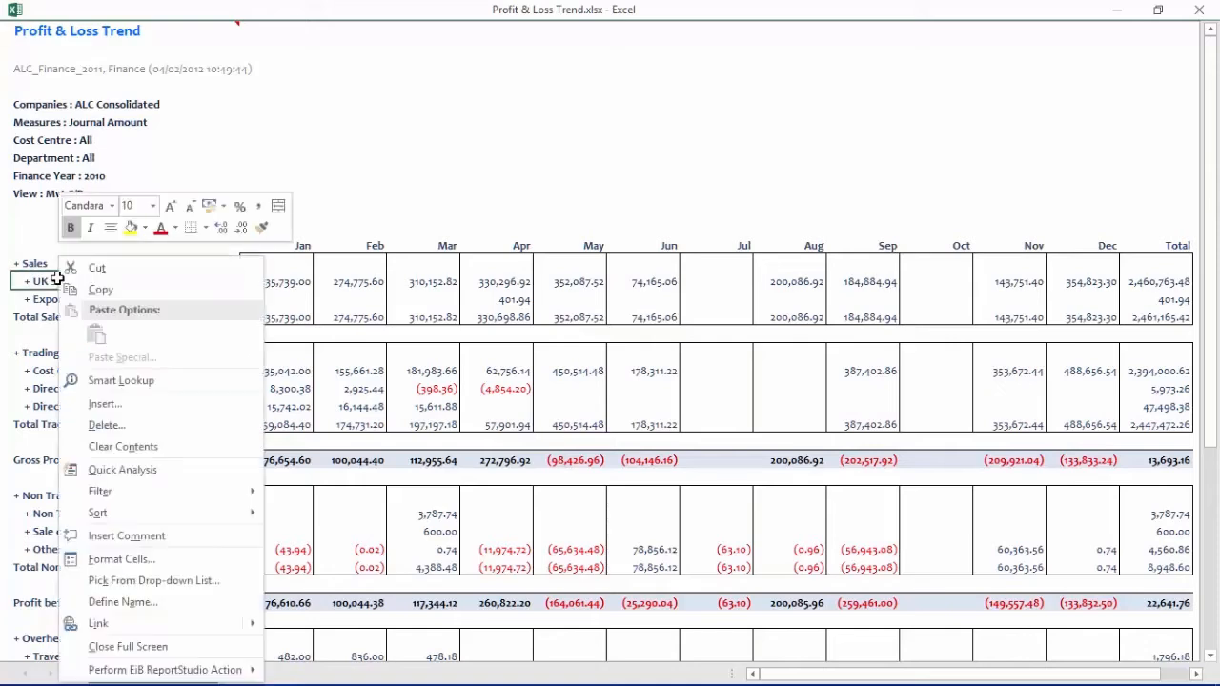
mouse_move(223, 672)
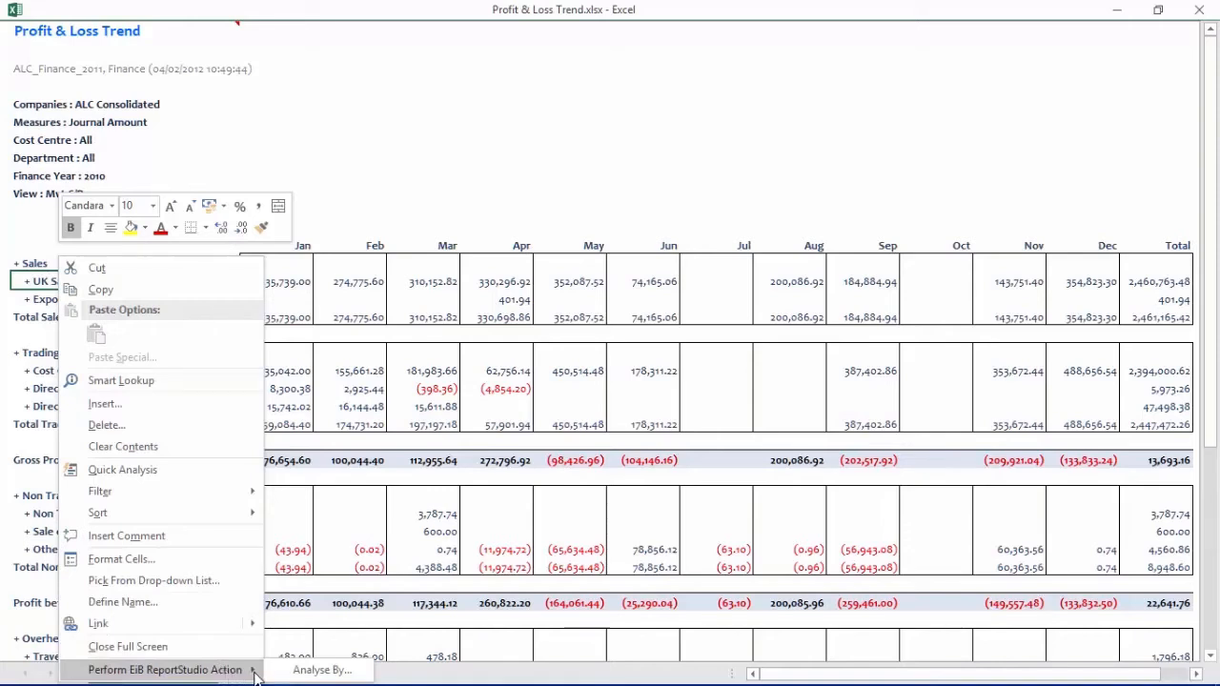
left_click(315, 670)
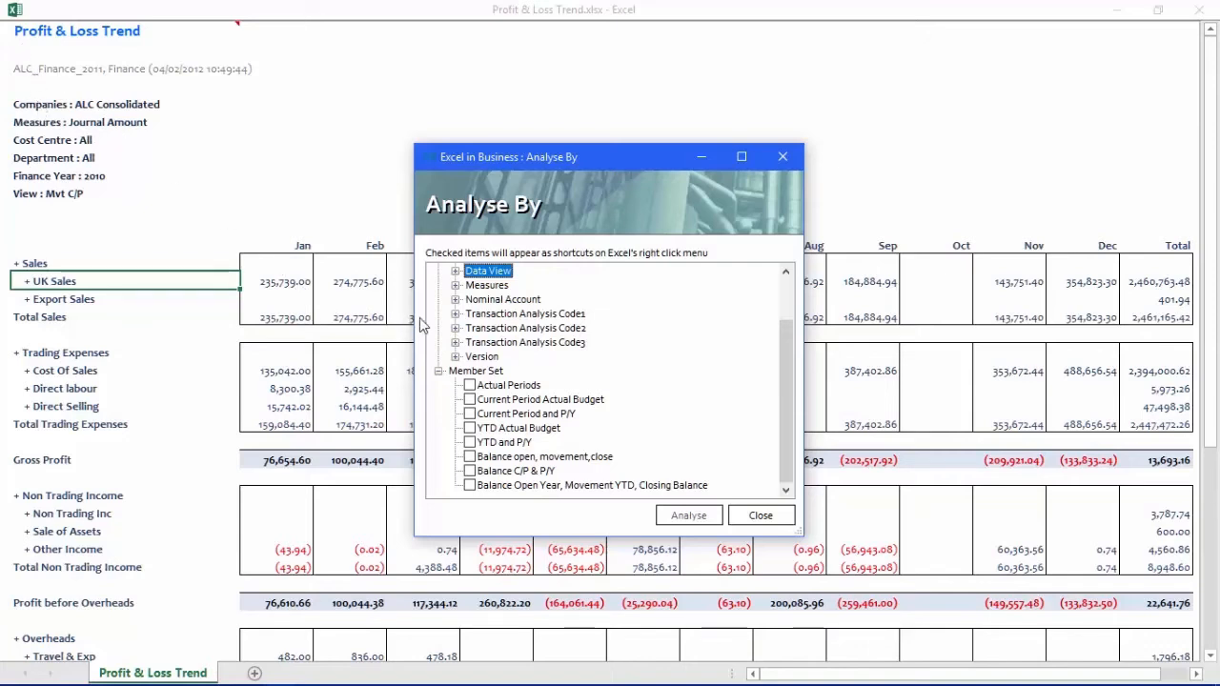
left_click(455, 300)
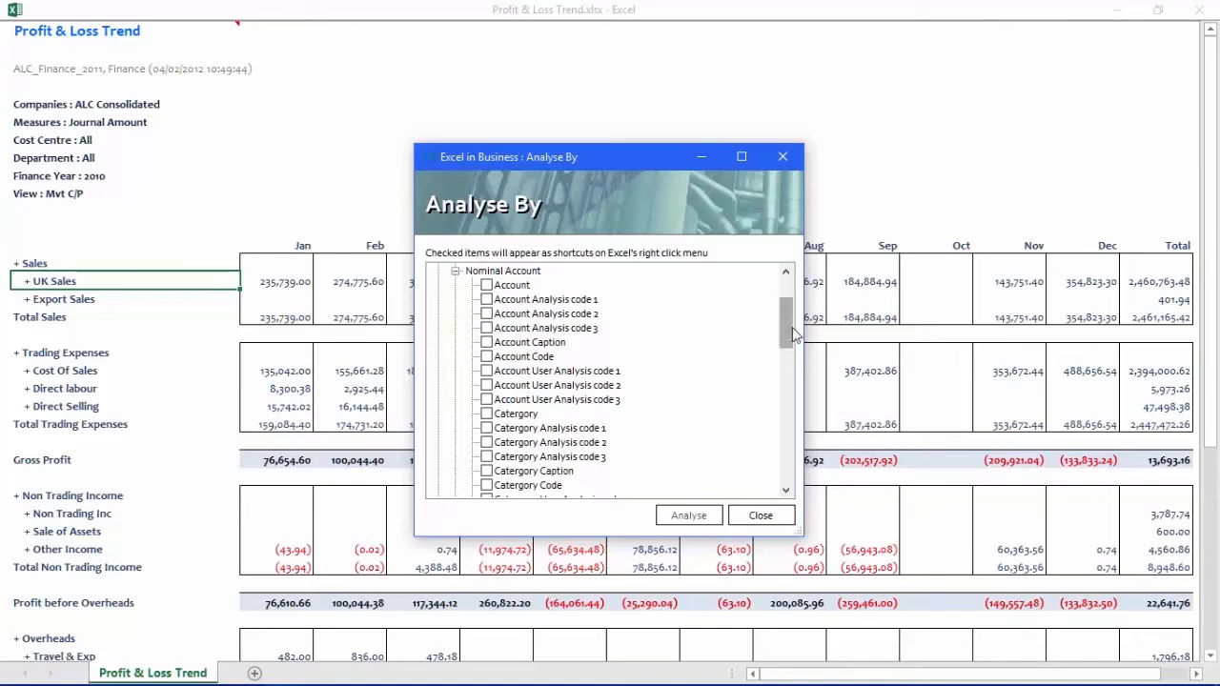
left_click_drag(795, 333, 797, 371)
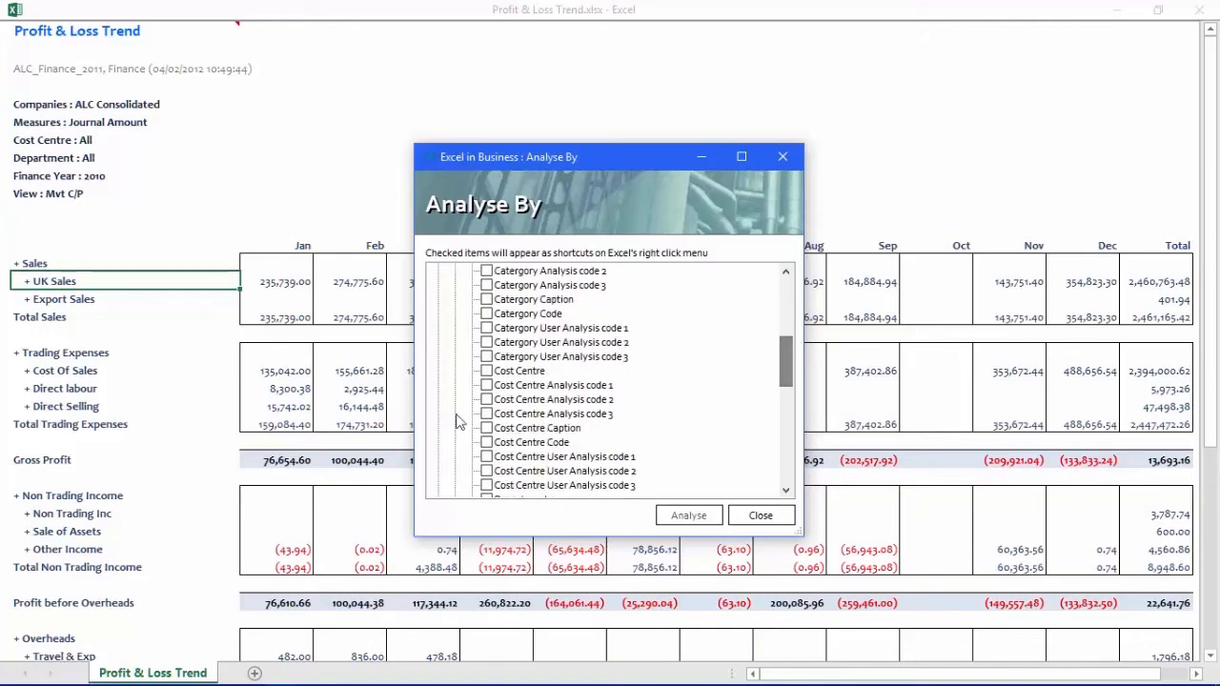
left_click(486, 371)
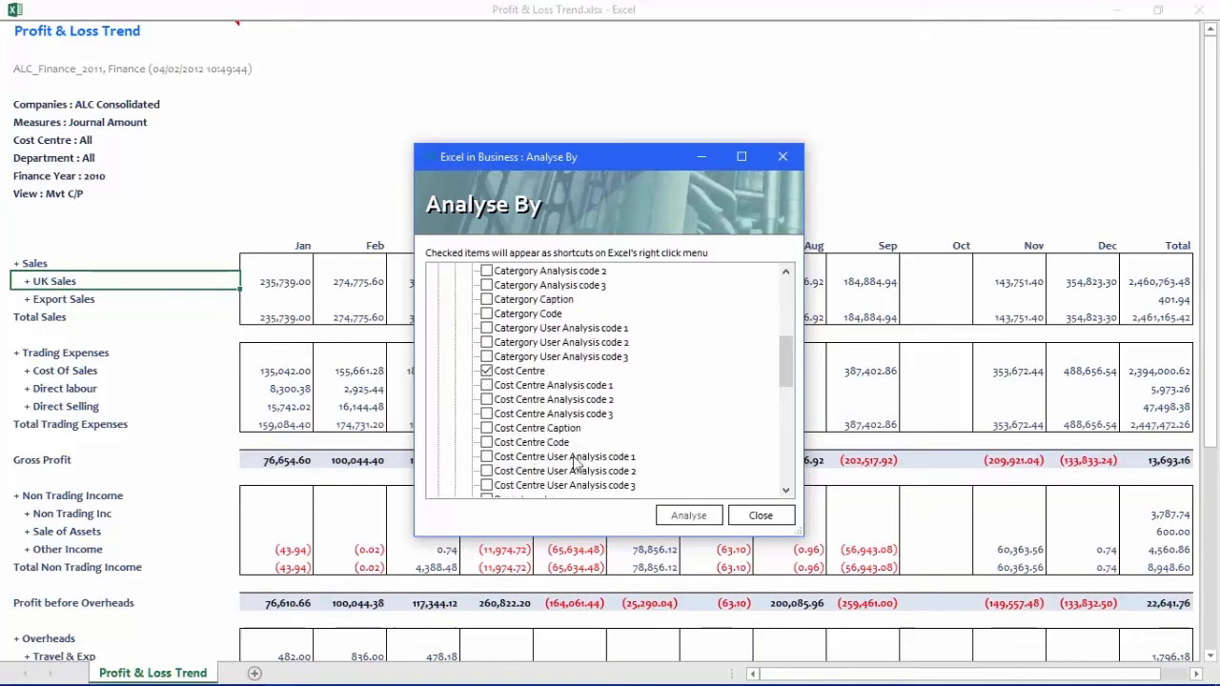
left_click_drag(780, 358, 787, 395)
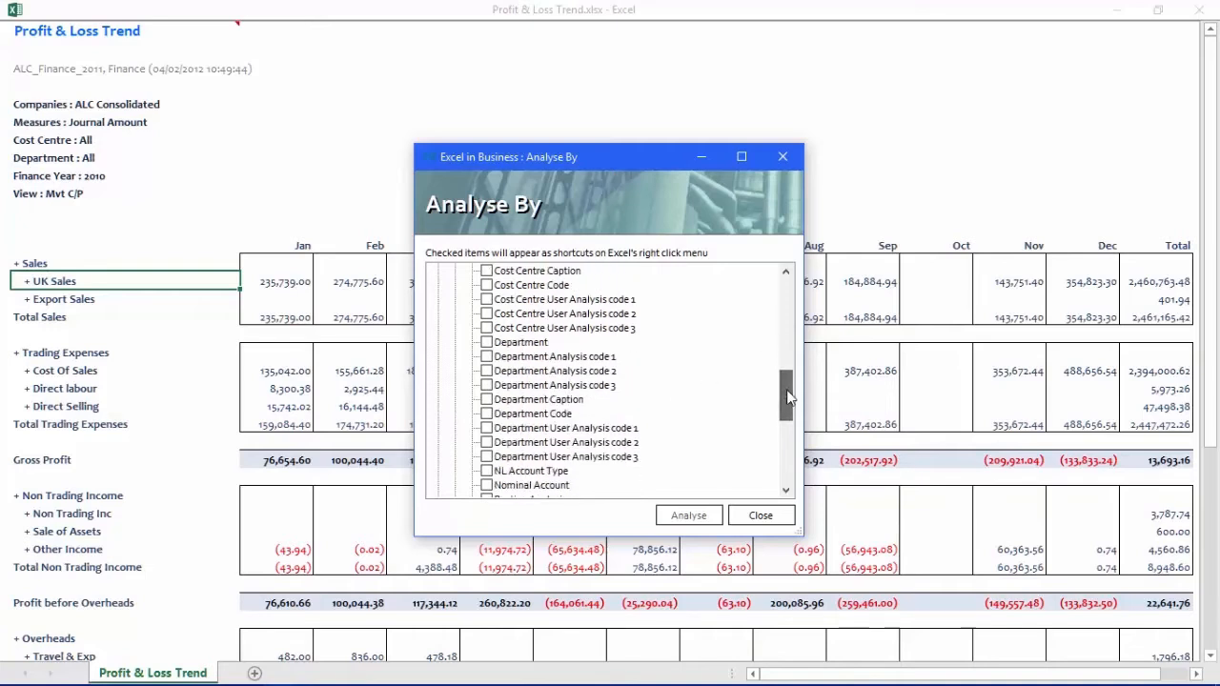
left_click(486, 342)
- Enable Companies under the Companies hierarchy as an analysis shortcut and close the Analyse By options
left_click_drag(786, 419, 794, 318)
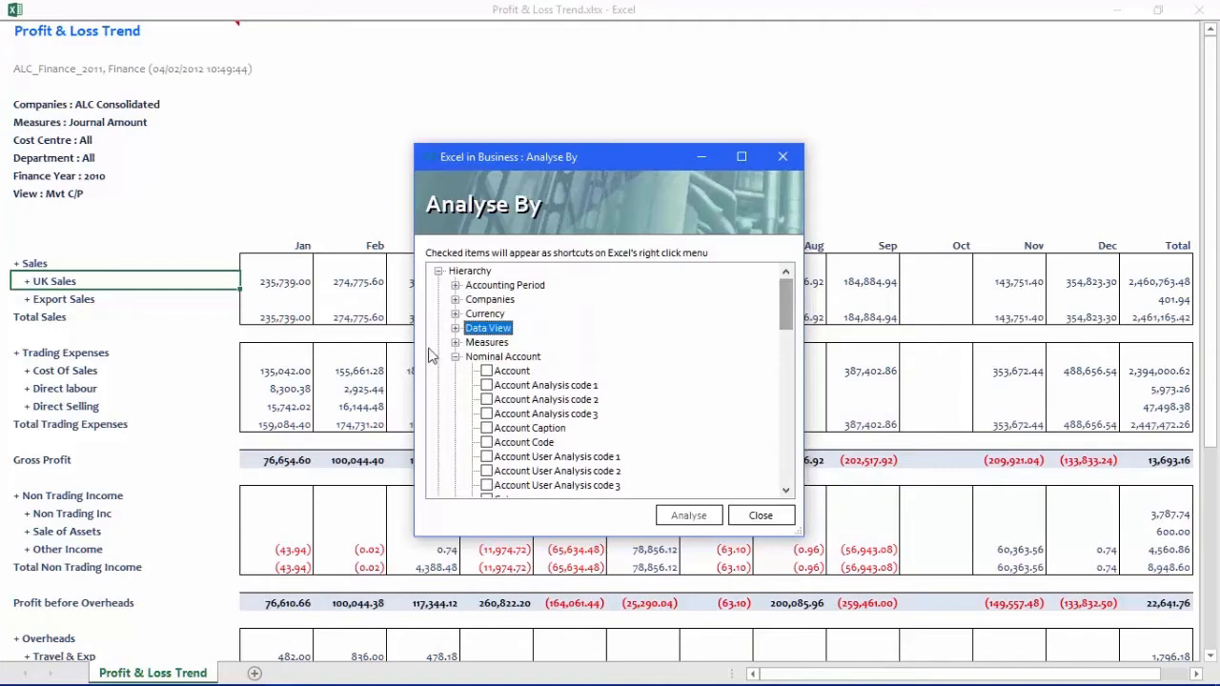
left_click(455, 300)
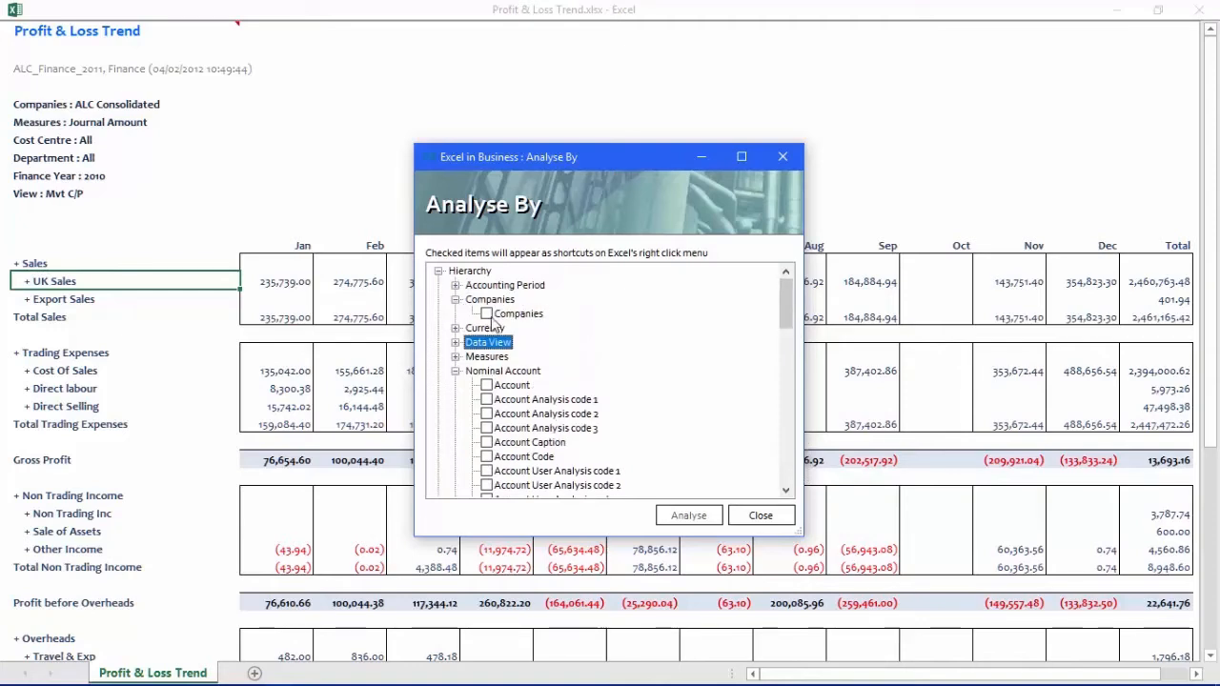
left_click(487, 314)
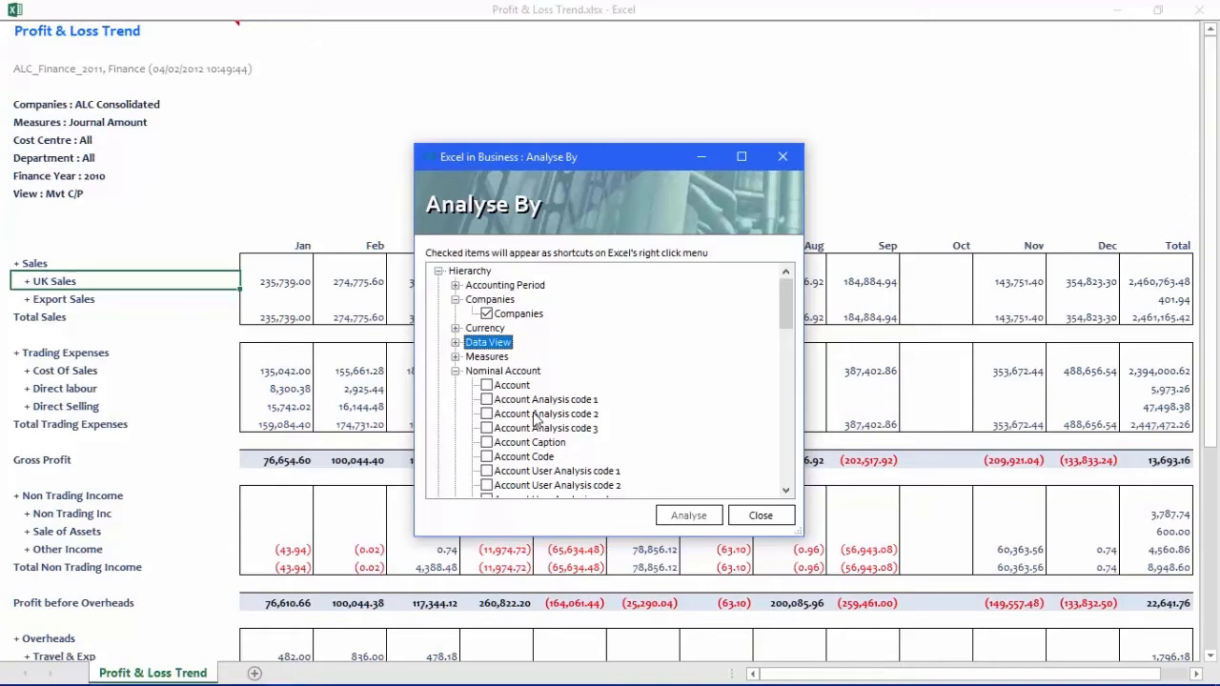
left_click(760, 516)
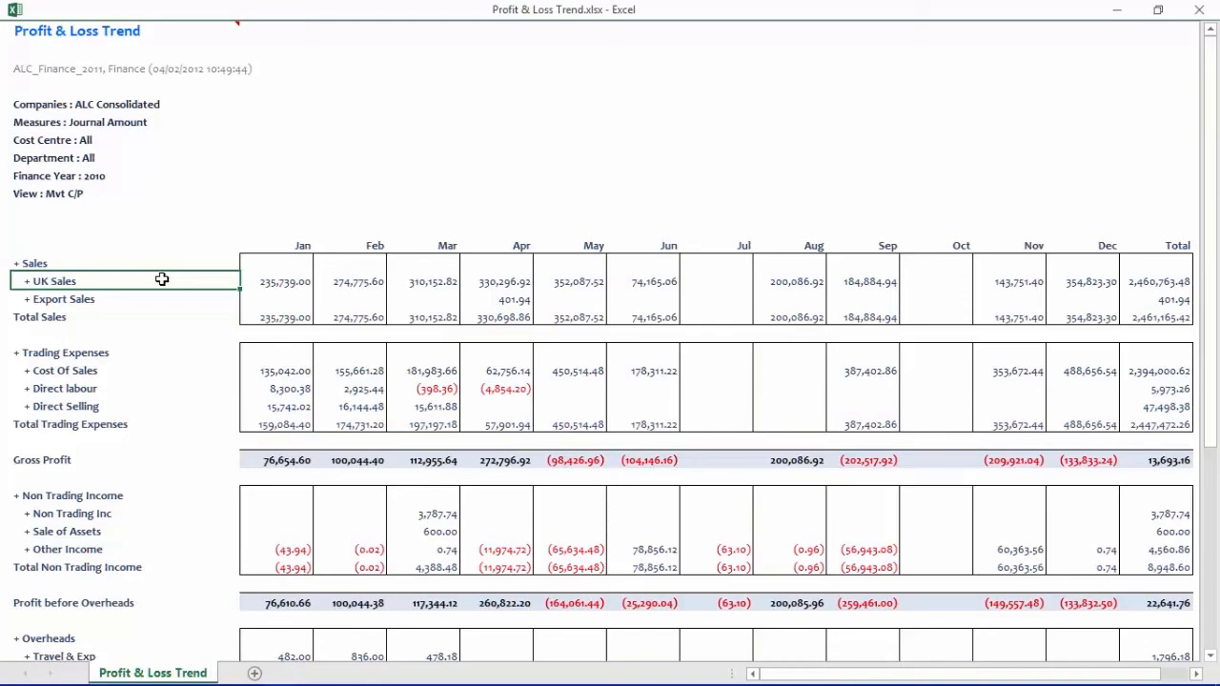
- Analyse the UK Sales line by Companies, and break the resulting Total column down by Department
right_click(57, 281)
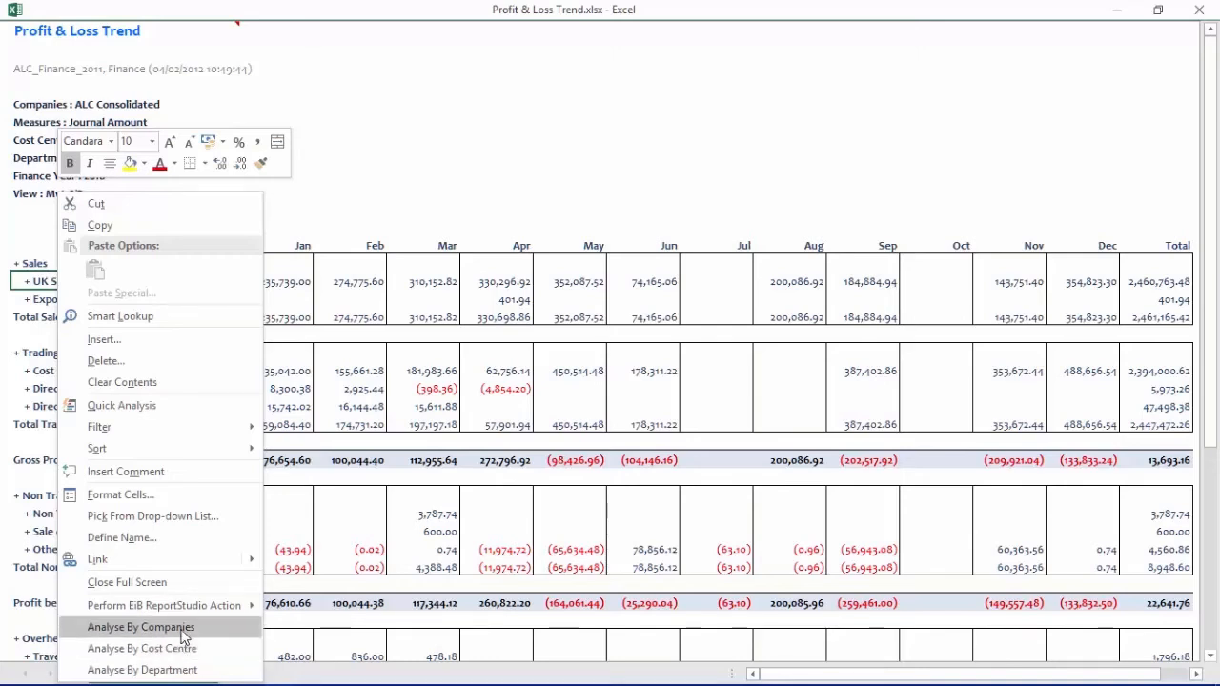
left_click(141, 627)
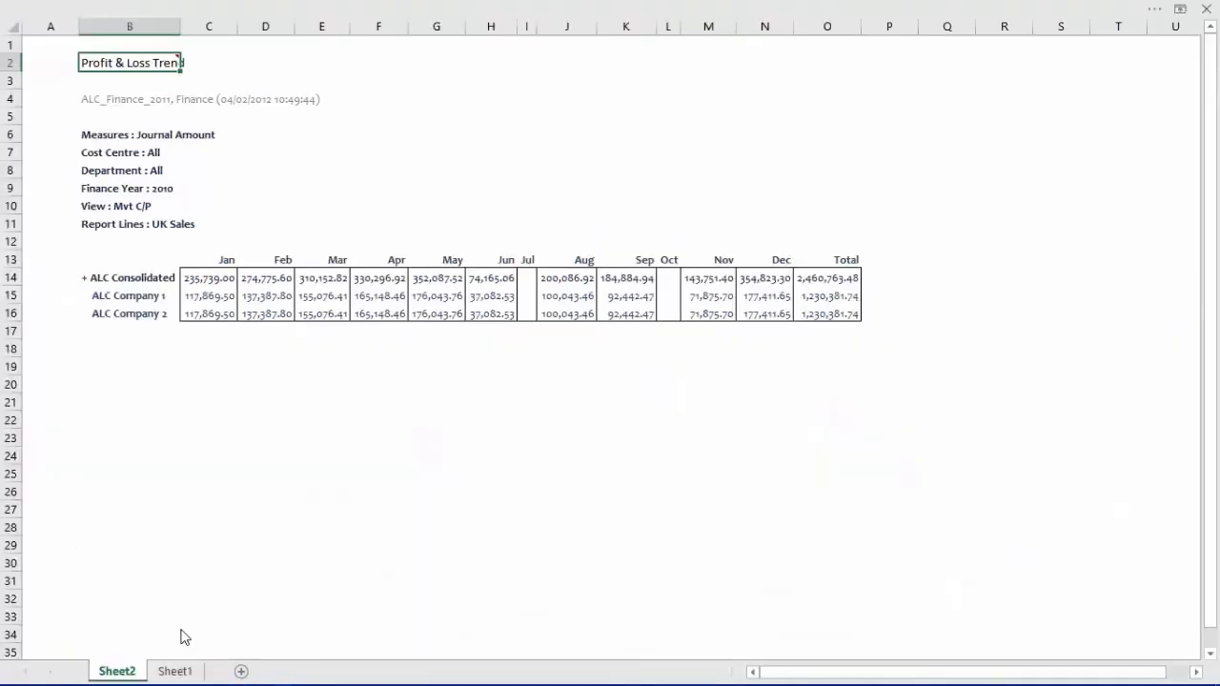
right_click(841, 258)
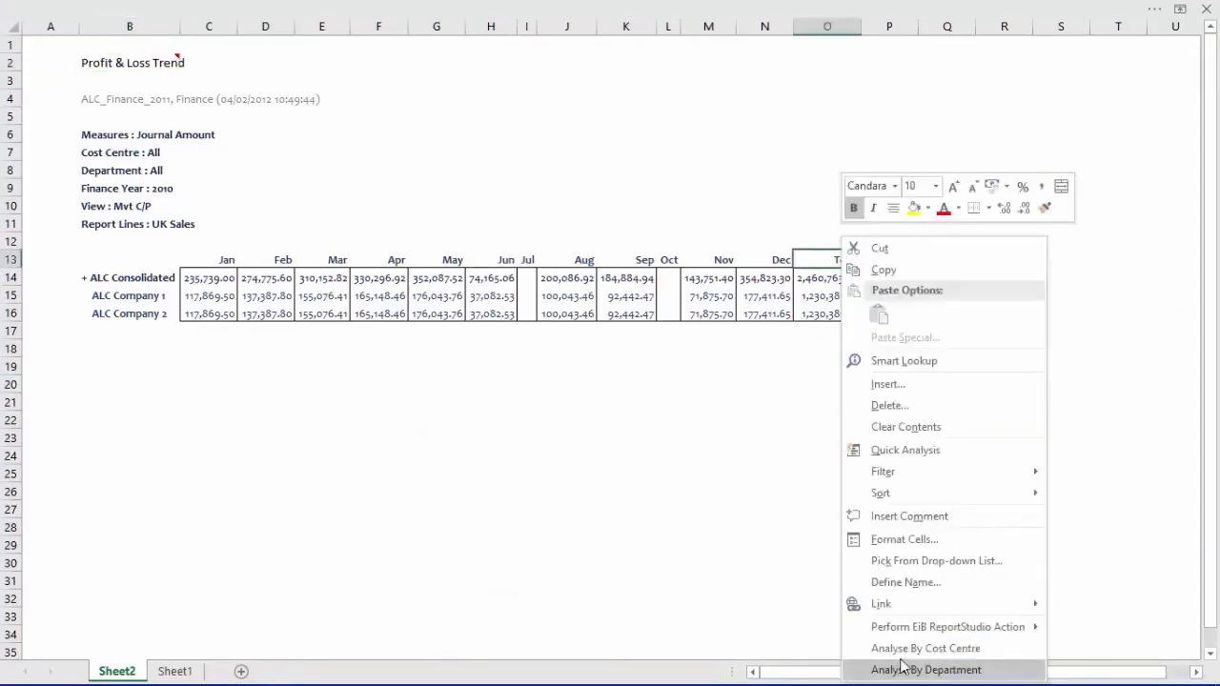
left_click(919, 670)
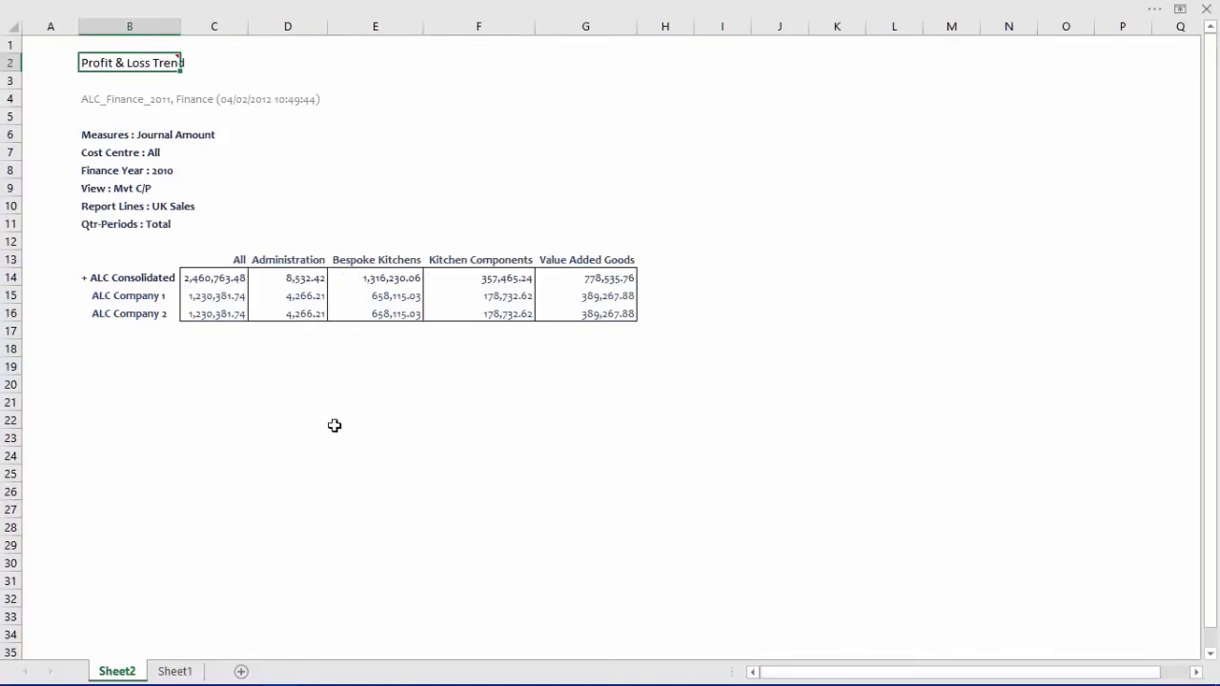
- Analyse the ALC Company 1 row by Cost Centre
right_click(123, 295)
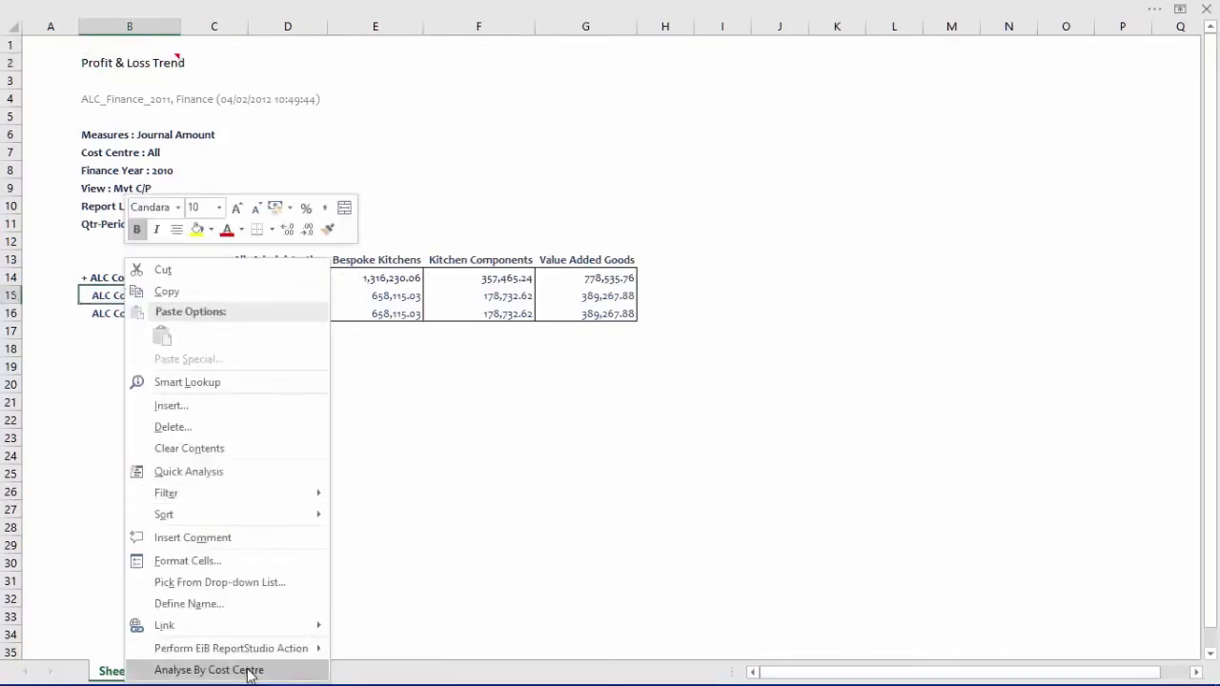
left_click(209, 670)
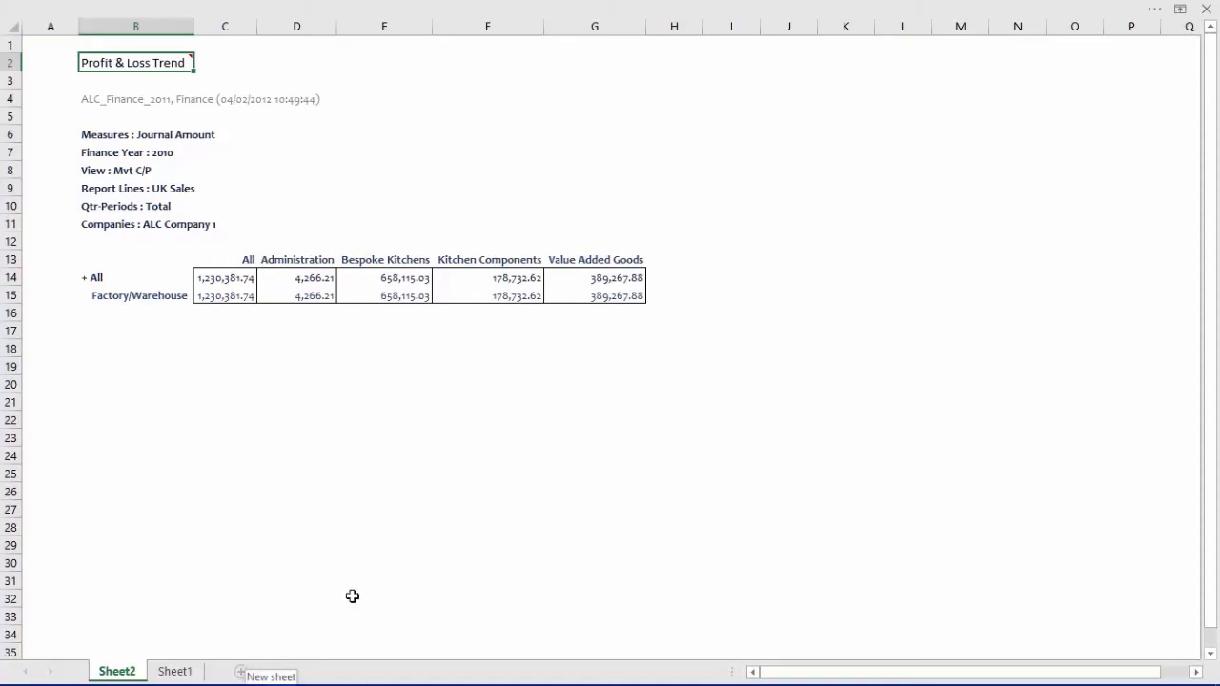
- Close the three drill-down analysis workbooks without saving and return to the Profit & Loss Trend report
left_click(1207, 9)
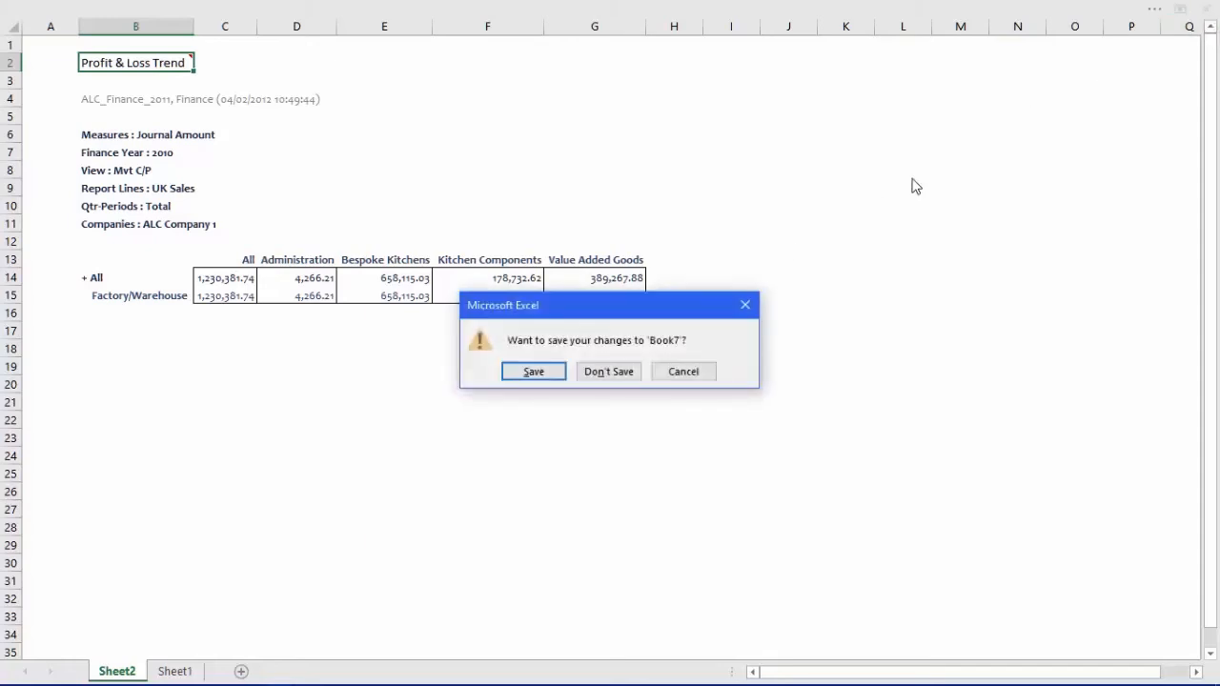
left_click(616, 371)
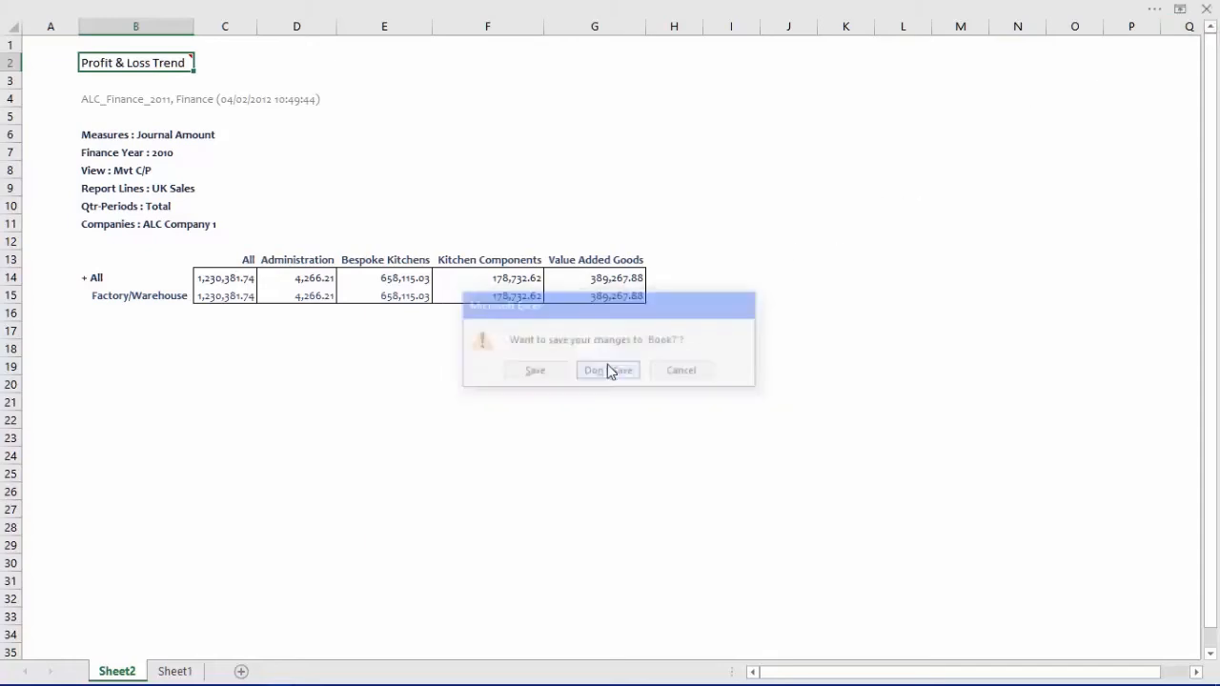
left_click(1206, 10)
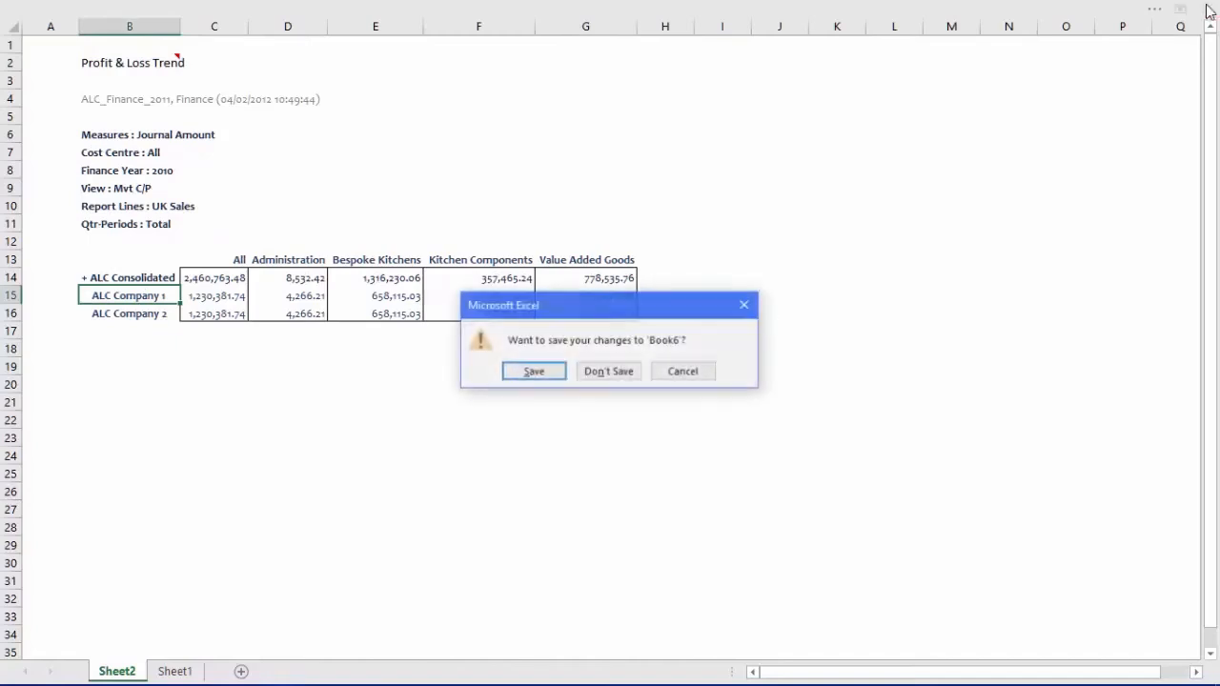
left_click(631, 375)
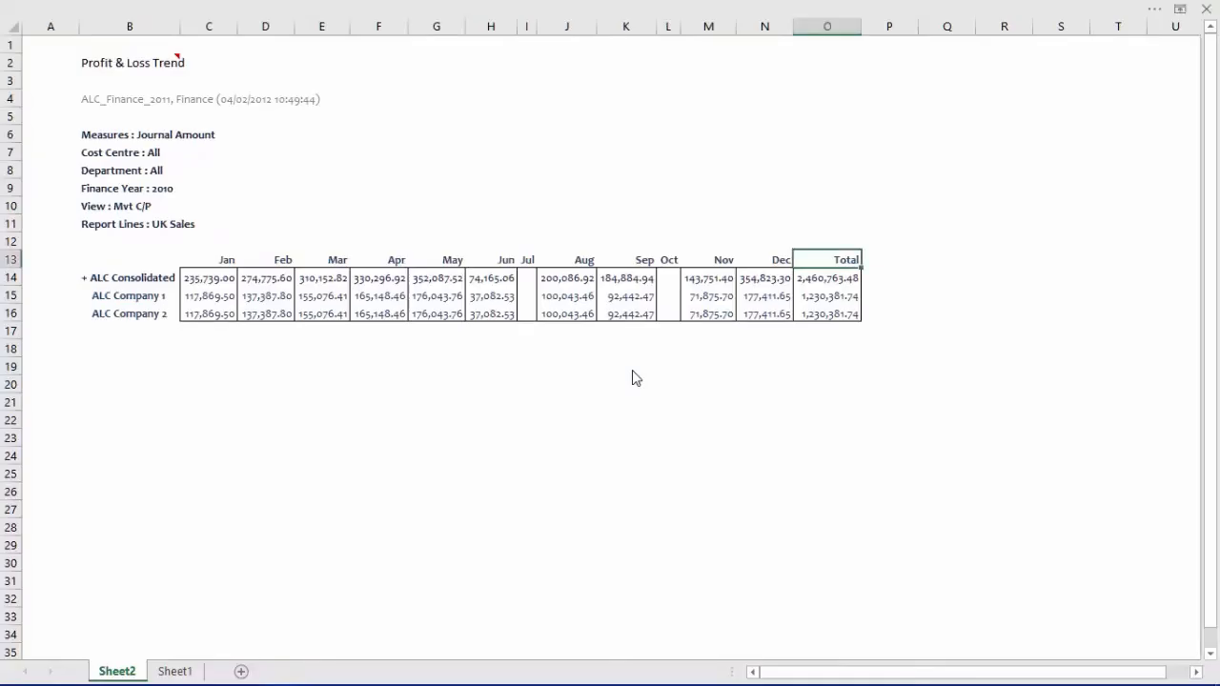
left_click(1206, 9)
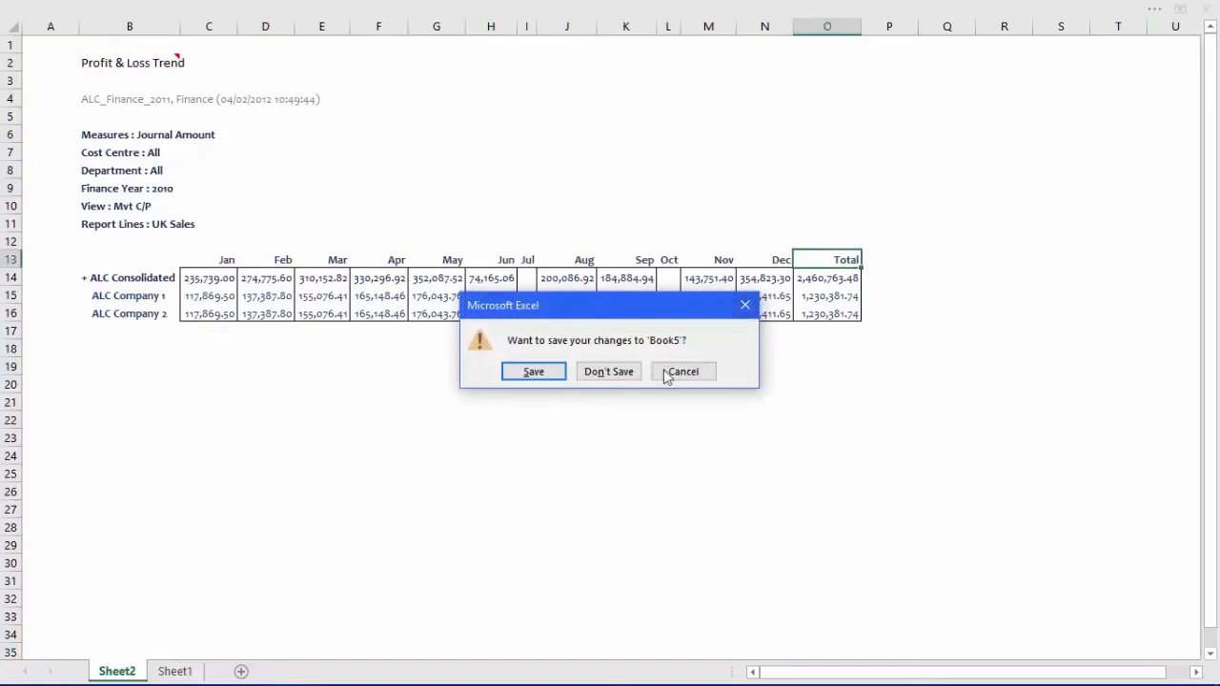
left_click(616, 373)
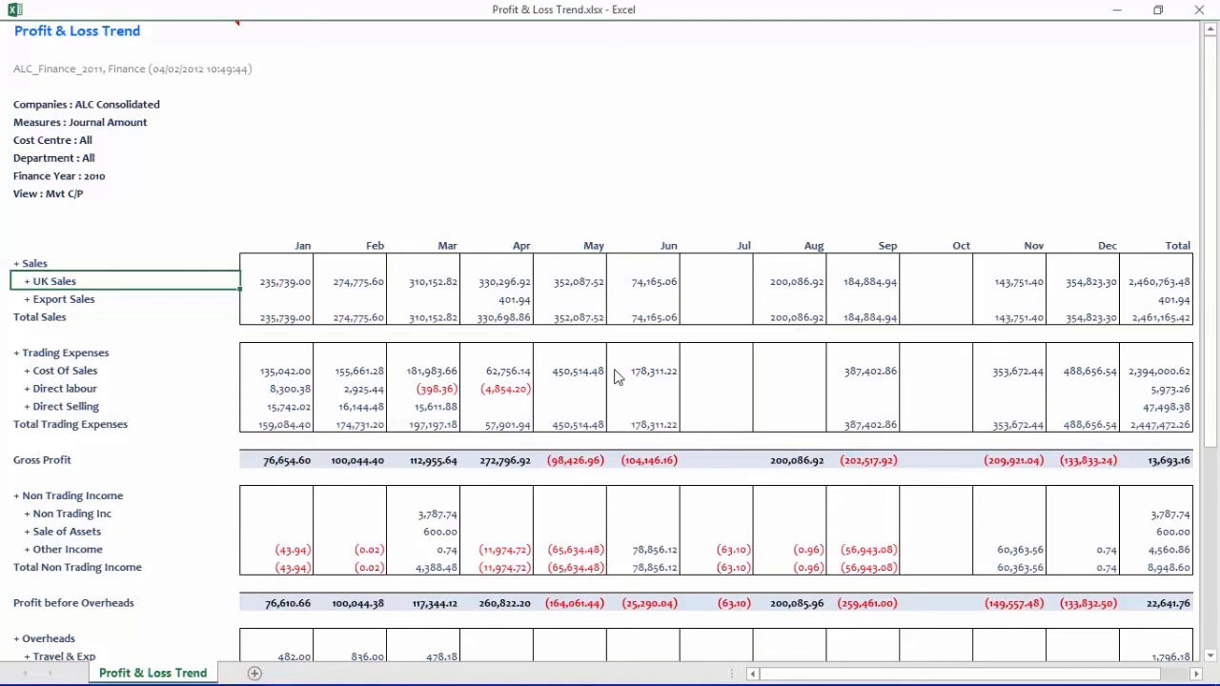
- Switch to the Earned v Written Triangulation Analysis - Non Fleet workbook
key("alt+Tab")
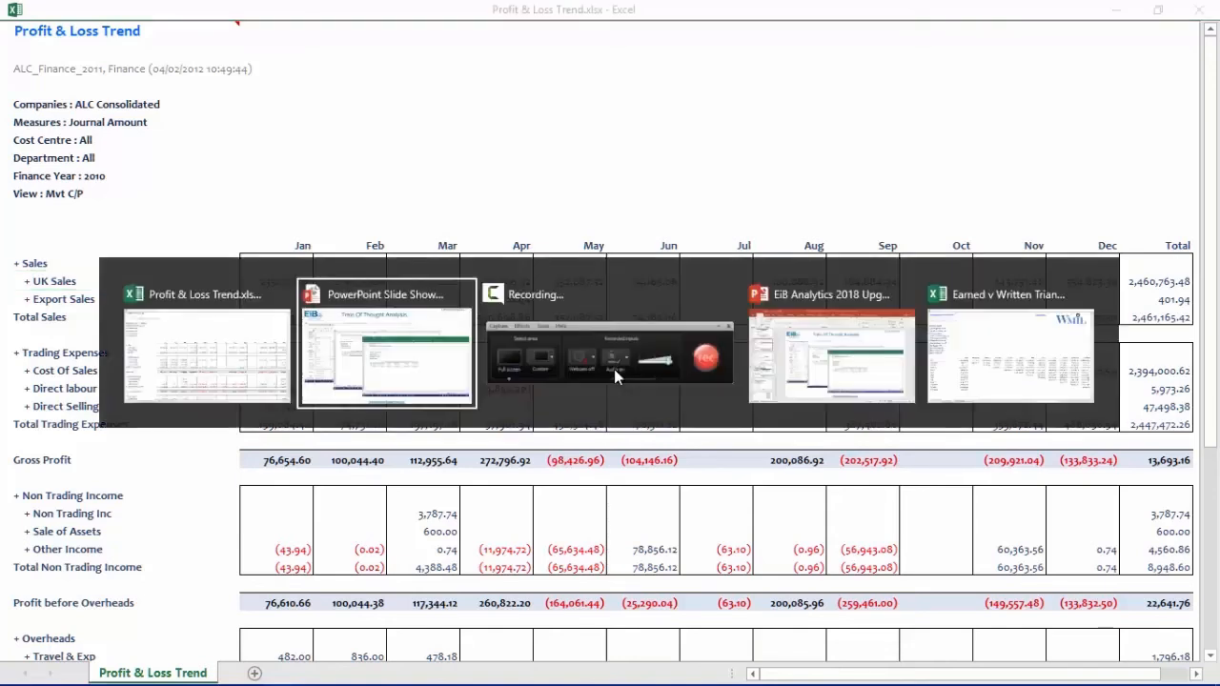
key("alt+Tab")
key("alt+Tab")
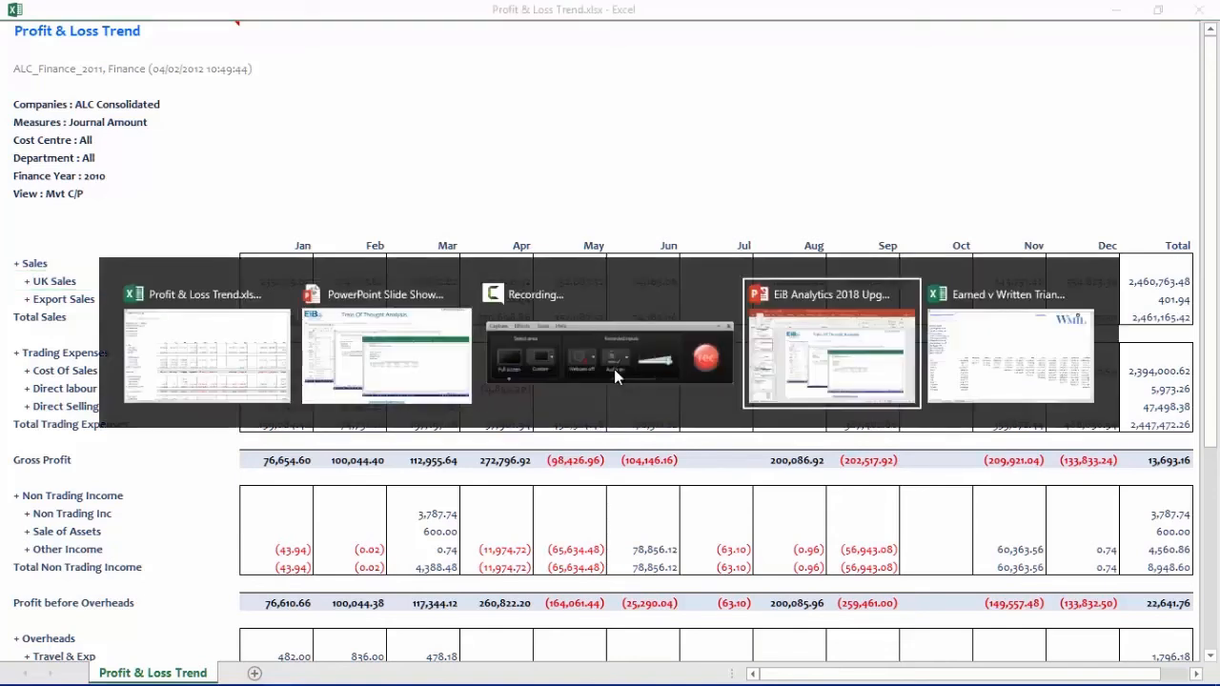
key("alt+Tab")
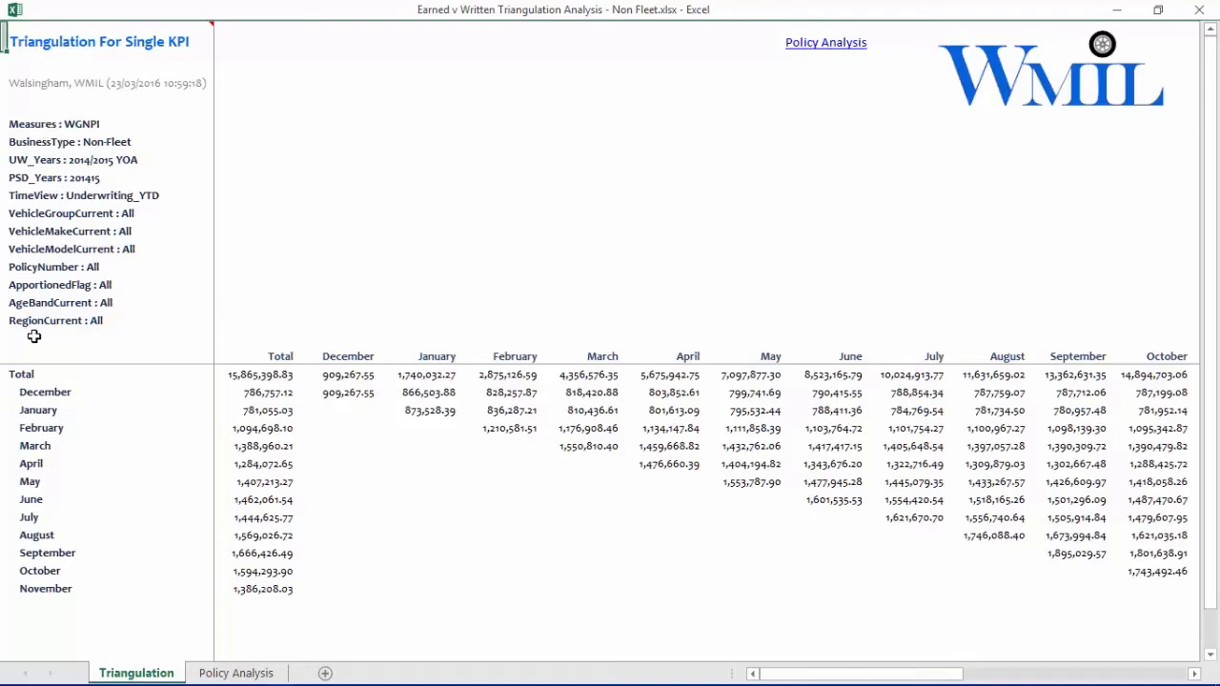
- Analyse the February row of the Triangulation sheet by SubAgentCurrent
right_click(35, 431)
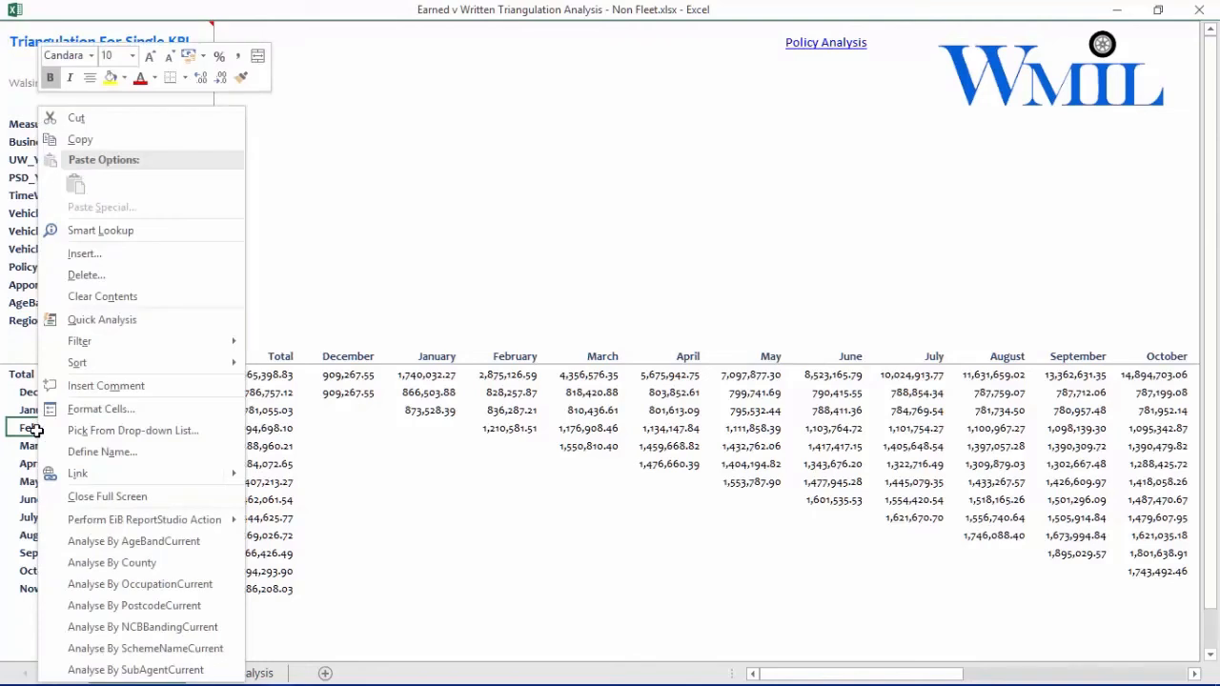
left_click(36, 430)
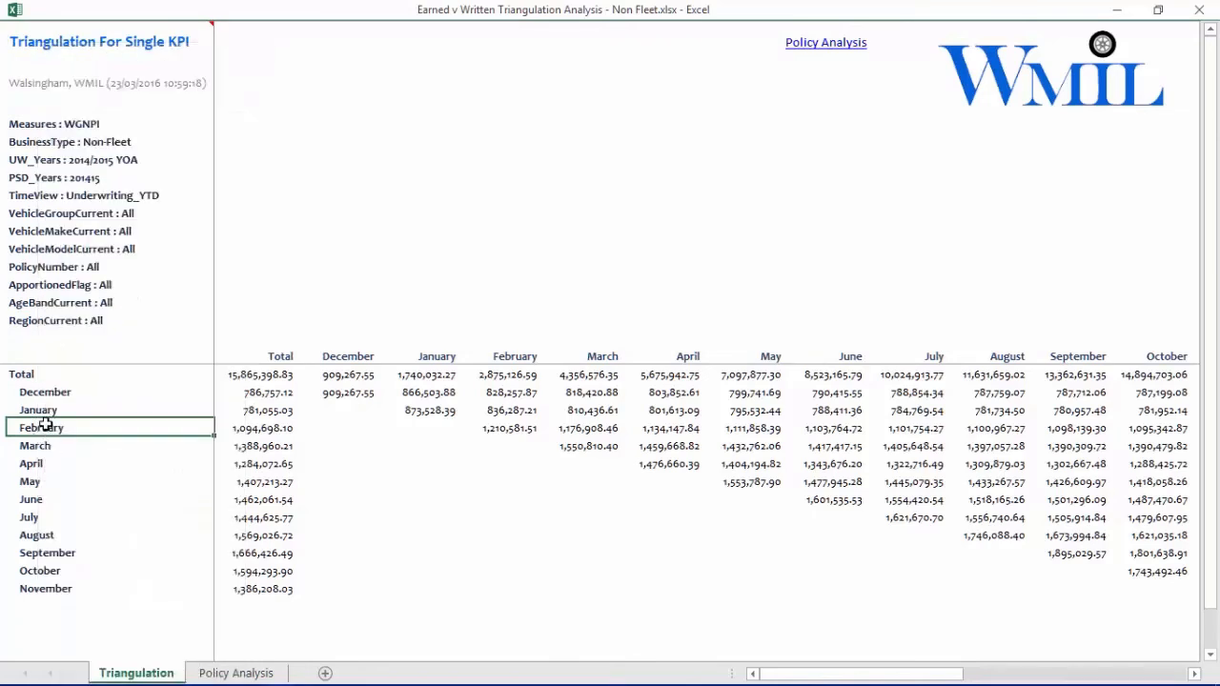
right_click(45, 426)
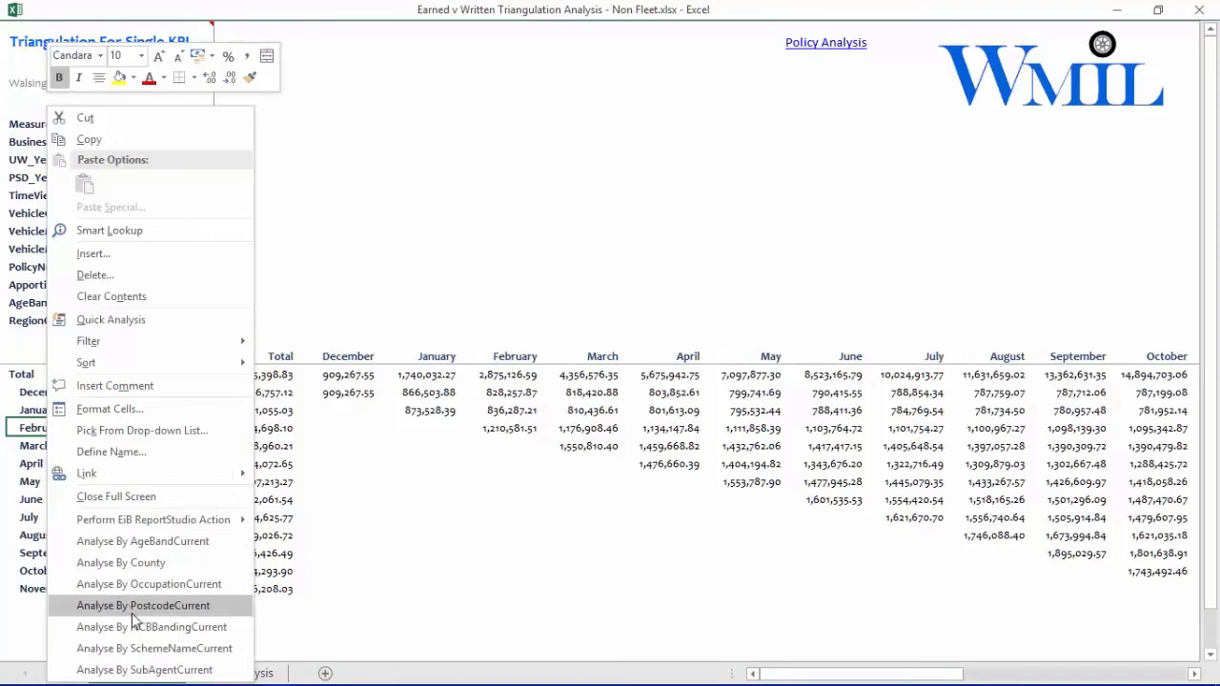
left_click(174, 671)
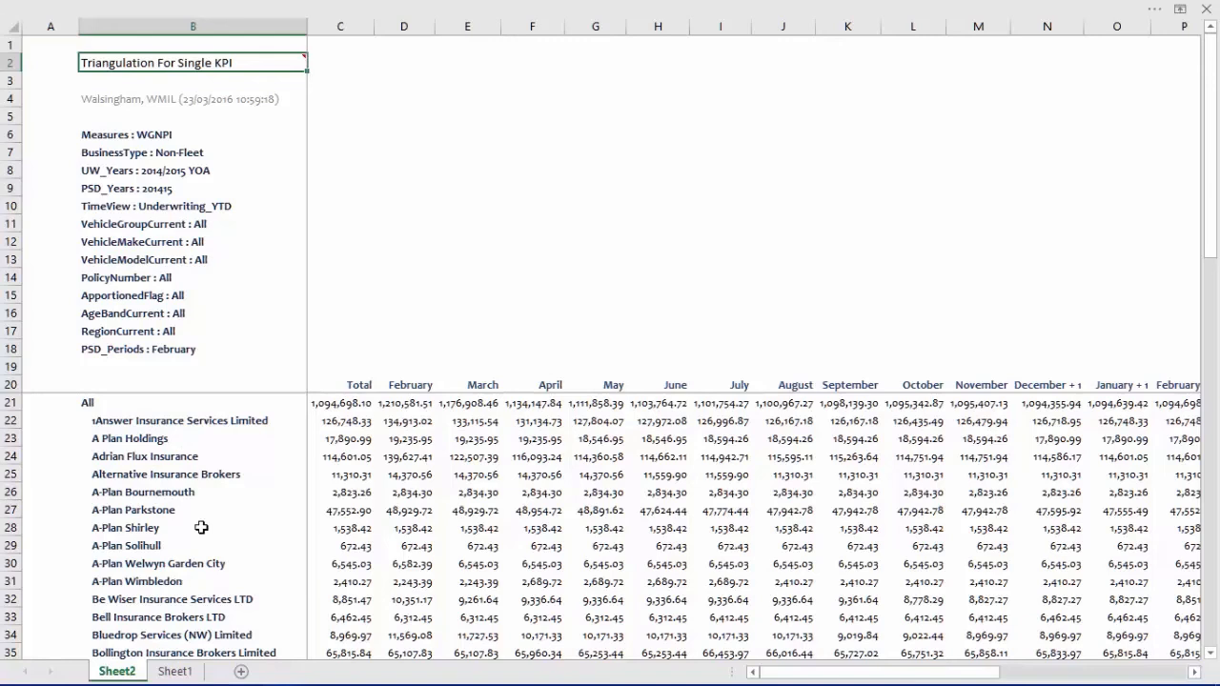
- Break the sub-agent analysis's Total column down by OccupationCurrent, and analyse the resulting All column by AgeBandCurrent
right_click(360, 385)
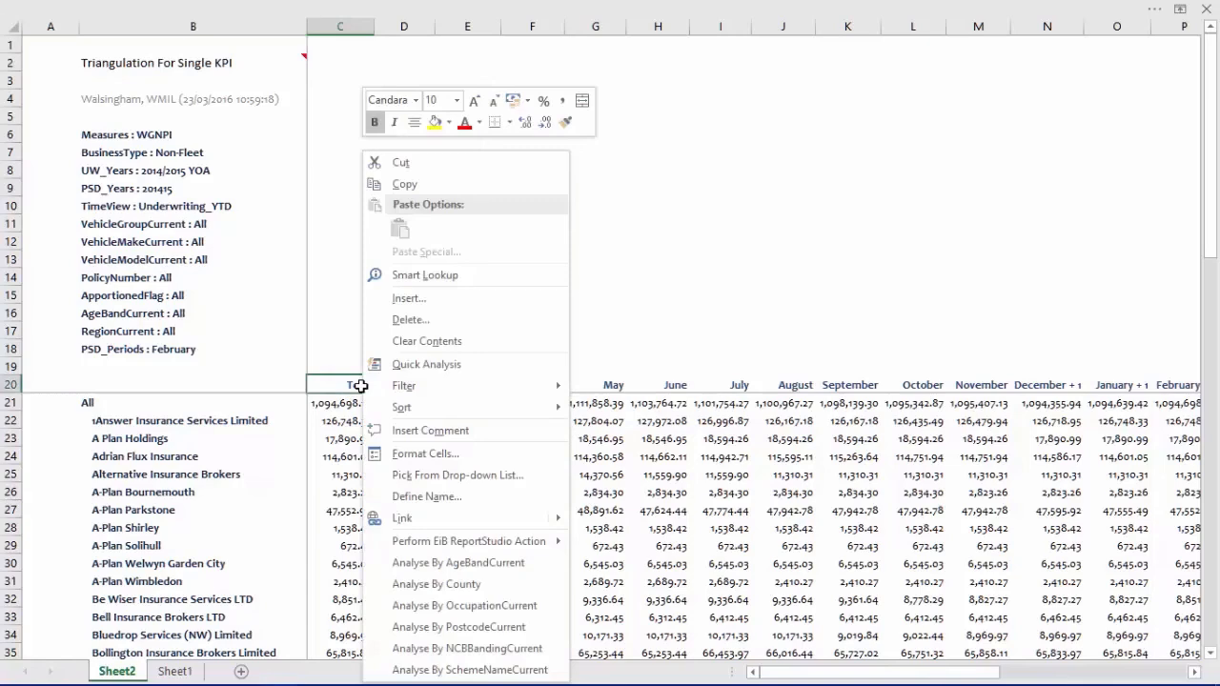
left_click(483, 607)
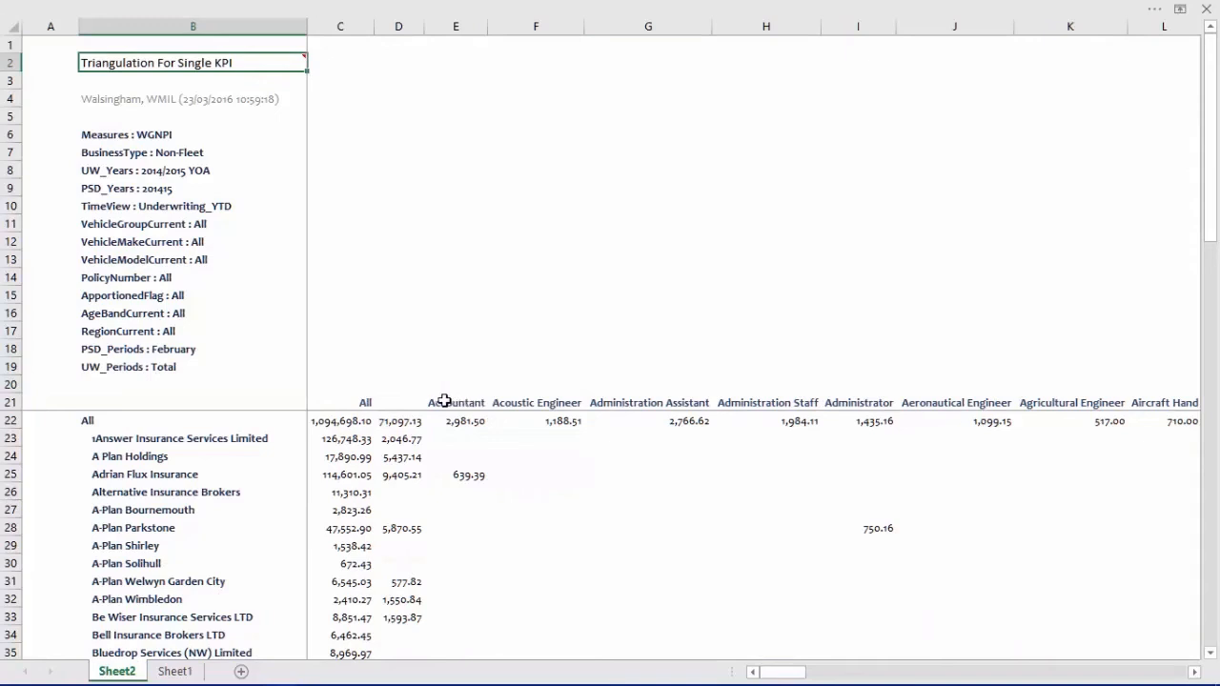
right_click(365, 401)
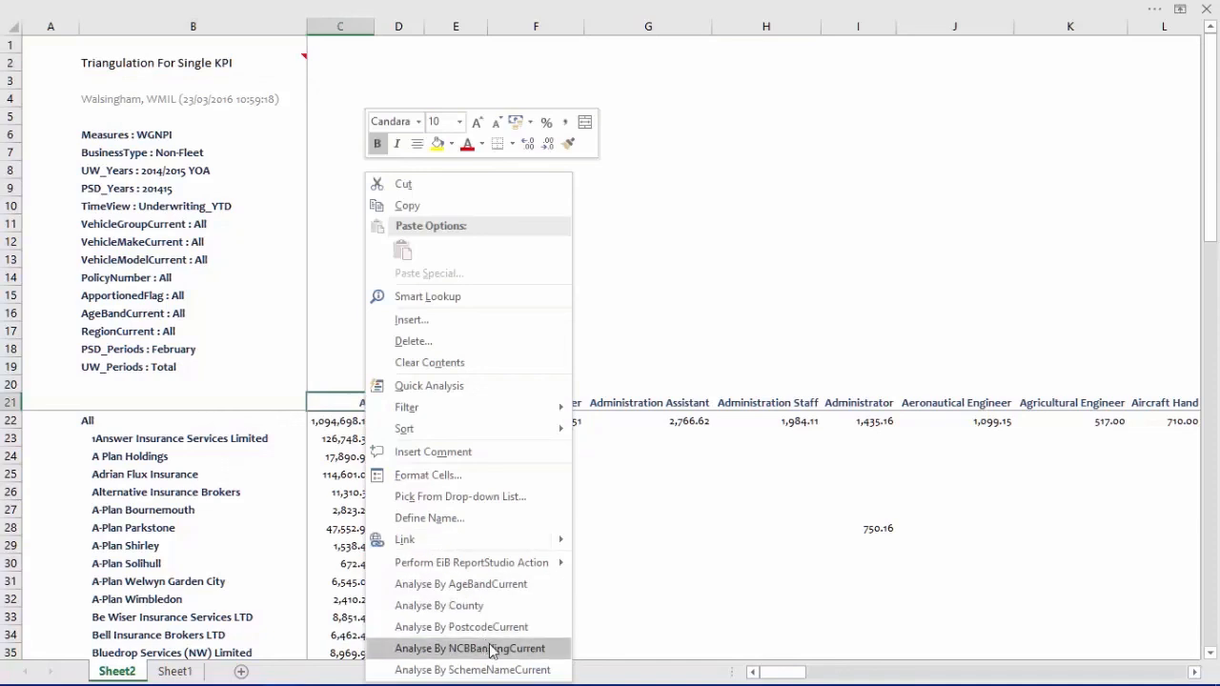
left_click(484, 583)
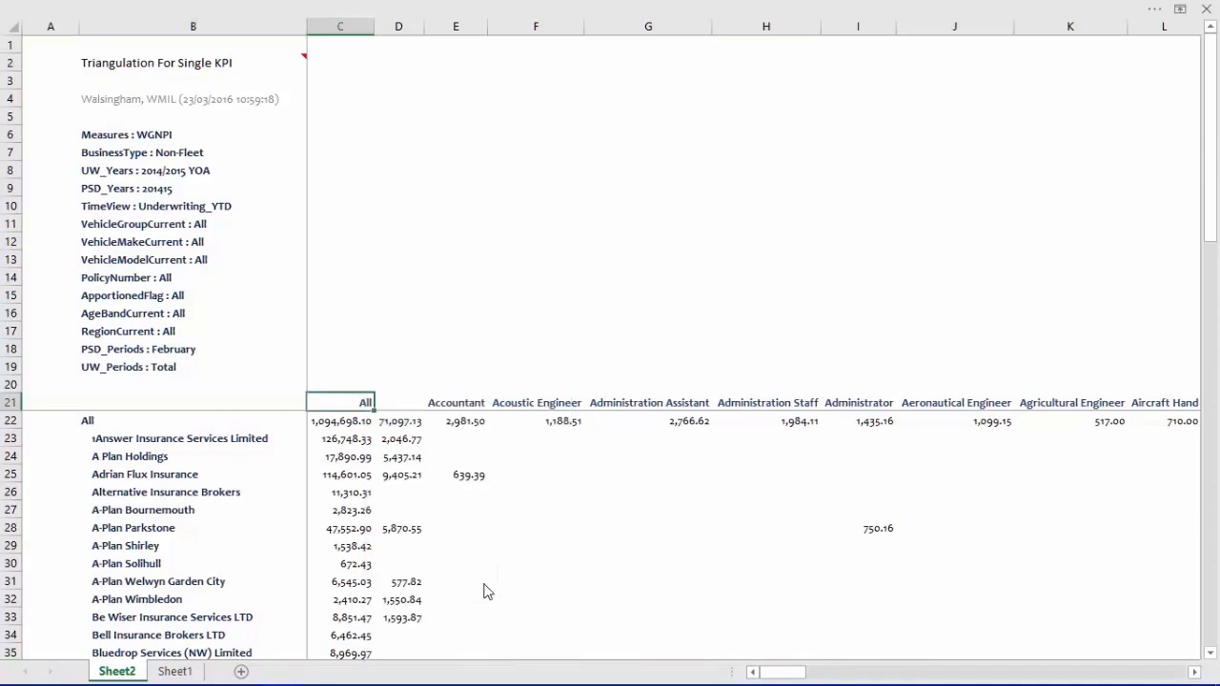